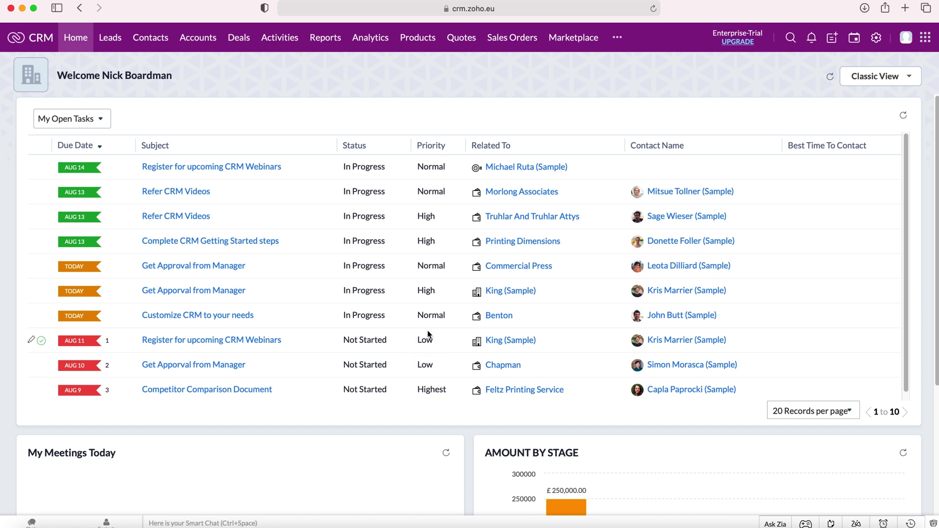
# Step: Navigate from CRM setup through Modules and Fields to the Contacts module's Standard layout
pyautogui.click(876, 38)
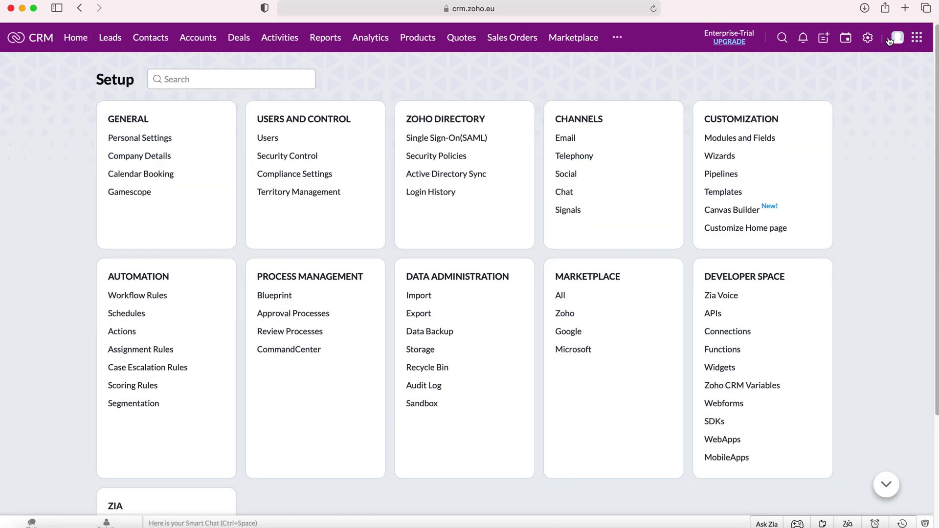
pyautogui.moveTo(783, 121); pyautogui.dragTo(702, 121)
pyautogui.click(763, 139)
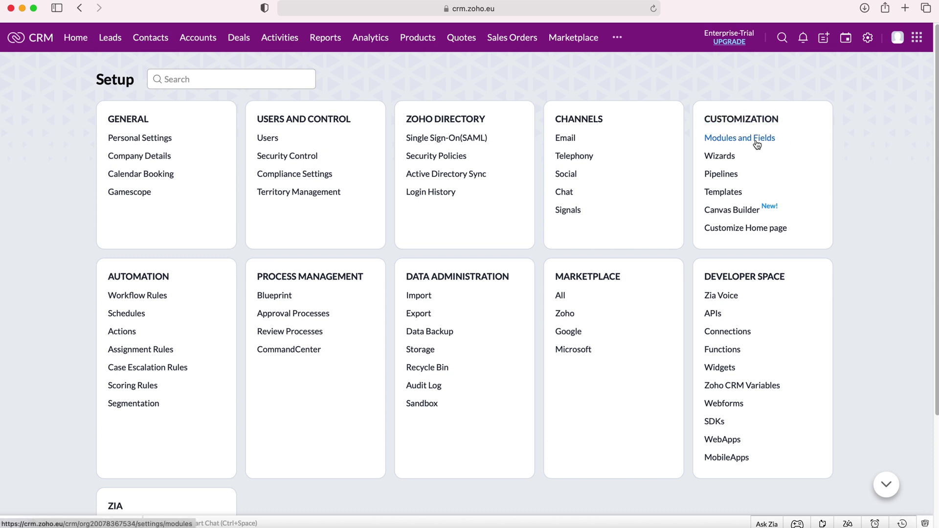
pyautogui.click(757, 142)
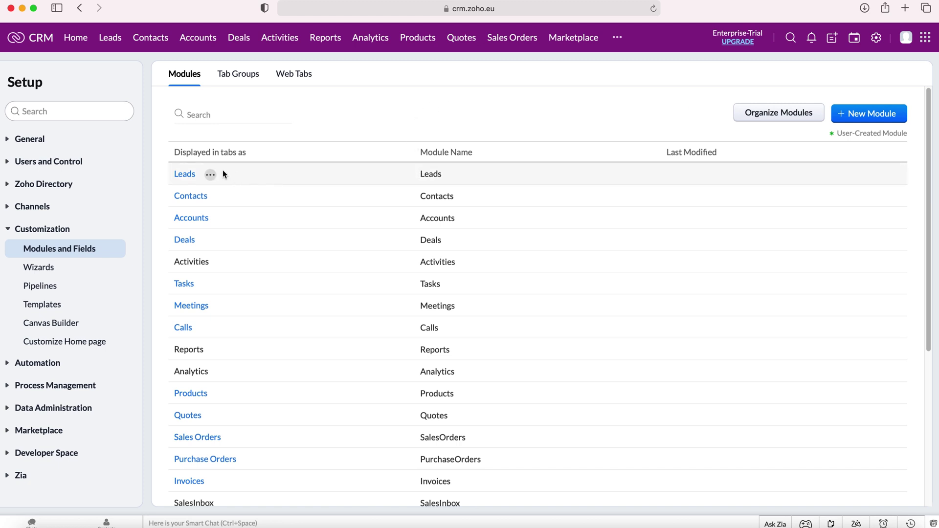
pyautogui.moveTo(191, 202)
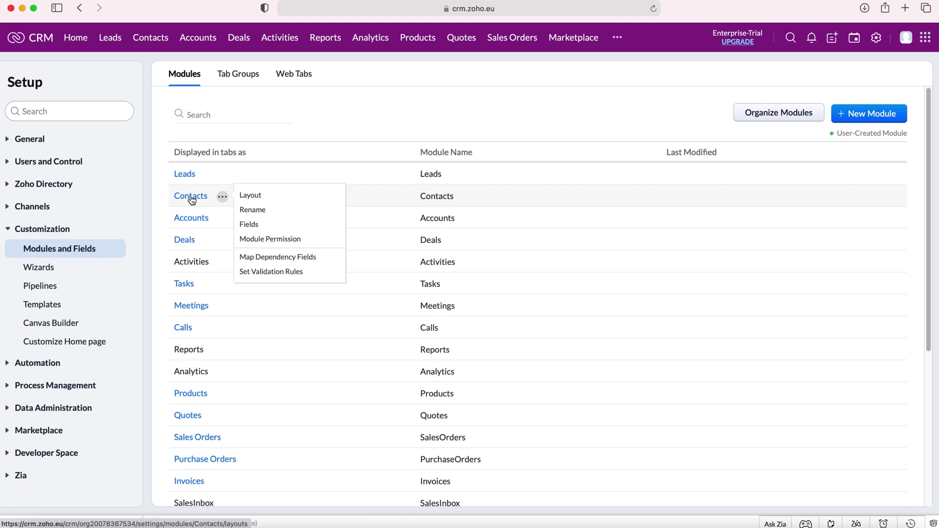
pyautogui.click(191, 200)
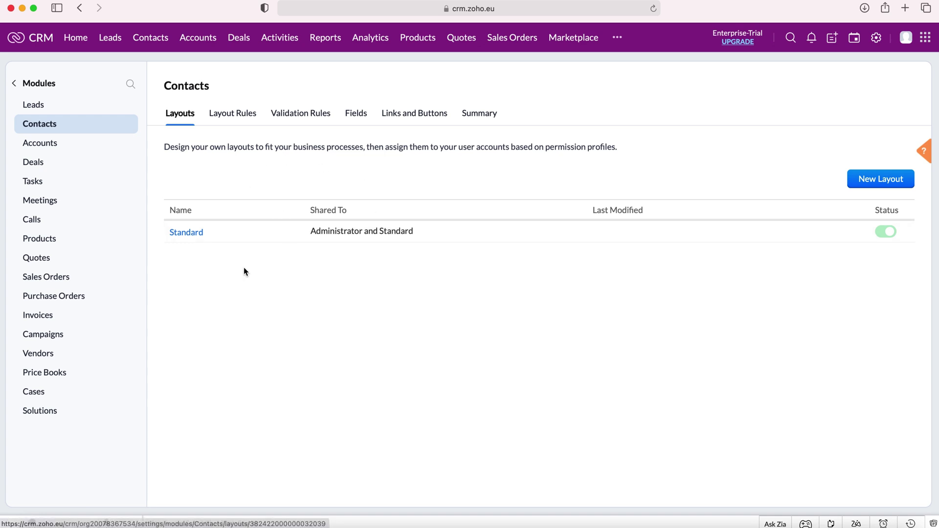
pyautogui.click(183, 233)
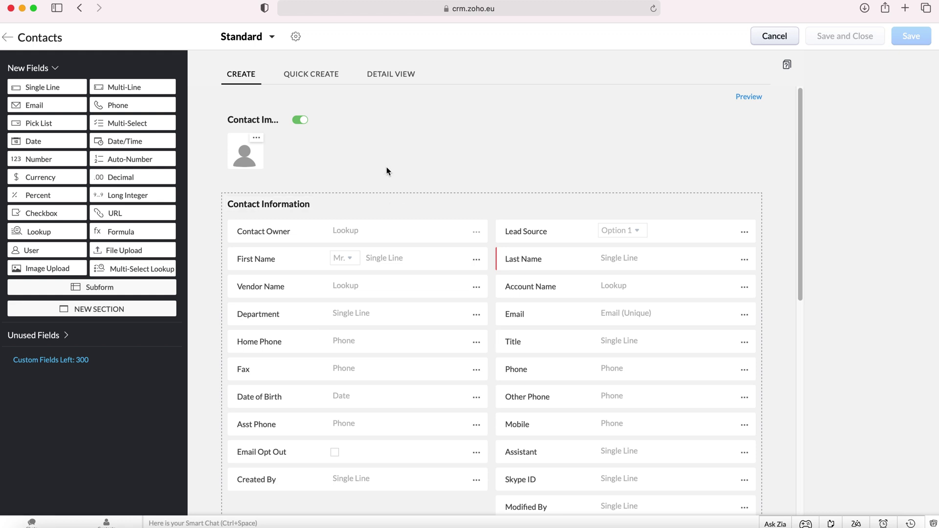
# Step: Scroll through the Standard layout's Create form to review the existing Contact Information fields
pyautogui.scroll(-3, 389, 178)
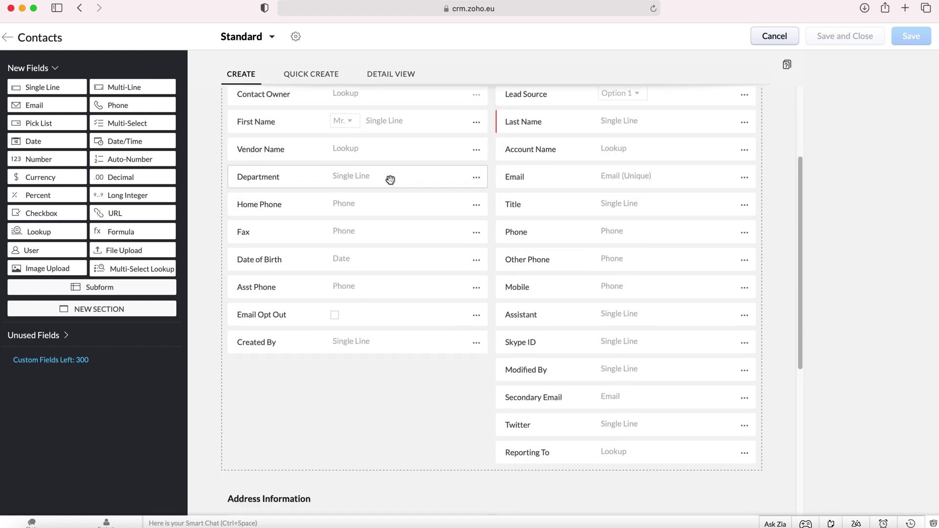
pyautogui.scroll(-4, 399, 188)
pyautogui.scroll(7, 399, 187)
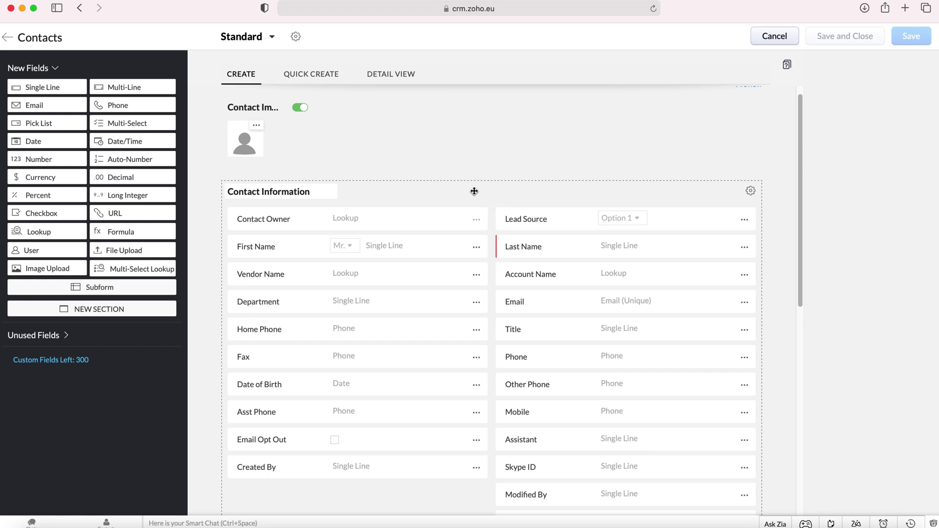
pyautogui.scroll(-5, 474, 190)
pyautogui.scroll(5, 470, 191)
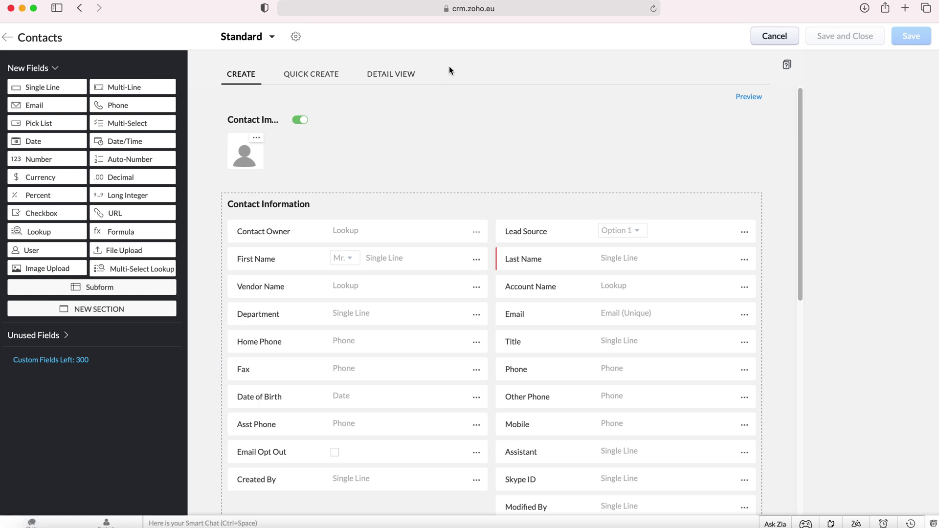
pyautogui.scroll(-1, 293, 208)
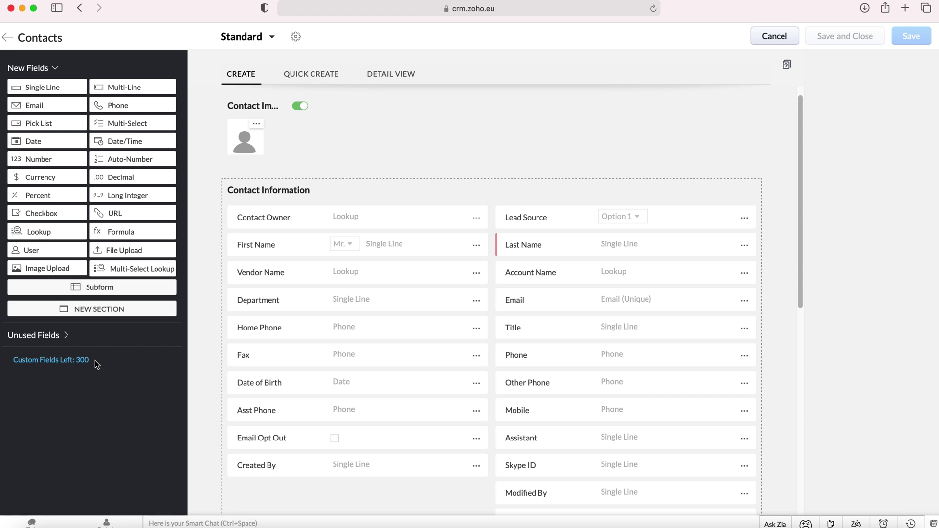
pyautogui.scroll(-3, 335, 362)
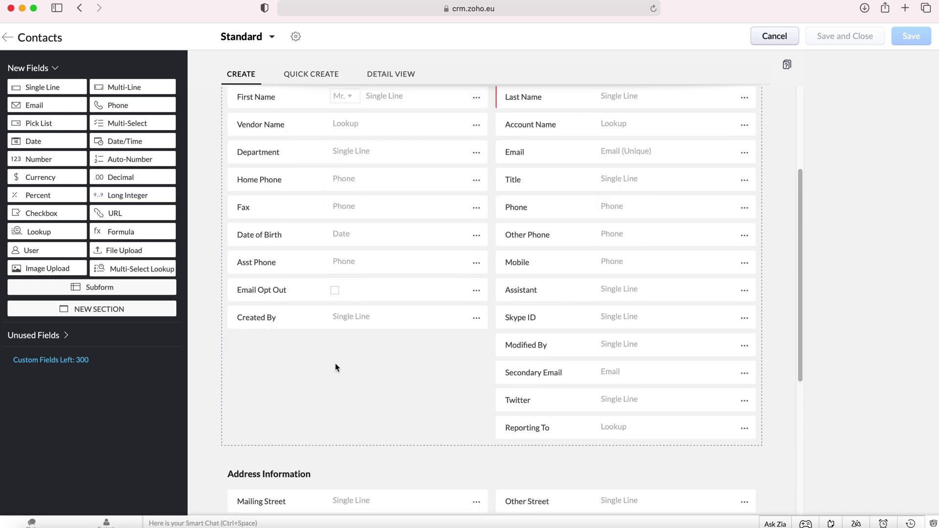
pyautogui.scroll(3, 336, 363)
pyautogui.scroll(-1, 336, 363)
pyautogui.scroll(1, 340, 318)
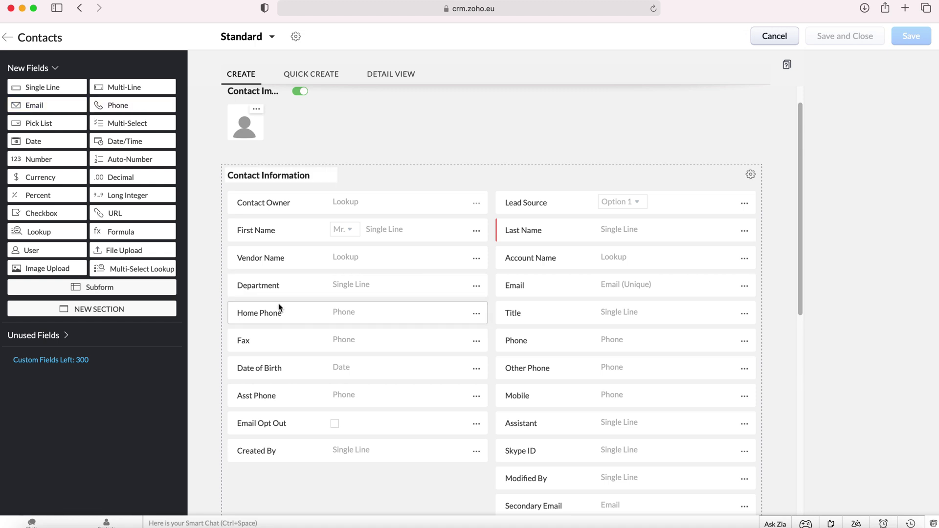
# Step: Add an Email field below Created By and name it 'Personal Email'
pyautogui.moveTo(67, 105); pyautogui.dragTo(311, 470)
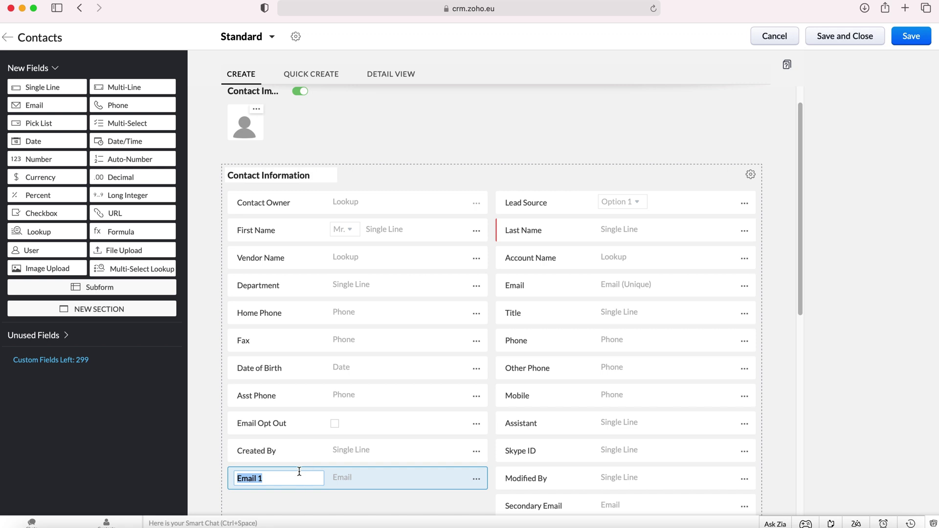
pyautogui.write('Personal Email')
pyautogui.press('Return')
# Step: Bring up Personal Email's permission settings, showing both profiles at Read and Write
pyautogui.scroll(-6, 263, 218)
pyautogui.scroll(3, 262, 219)
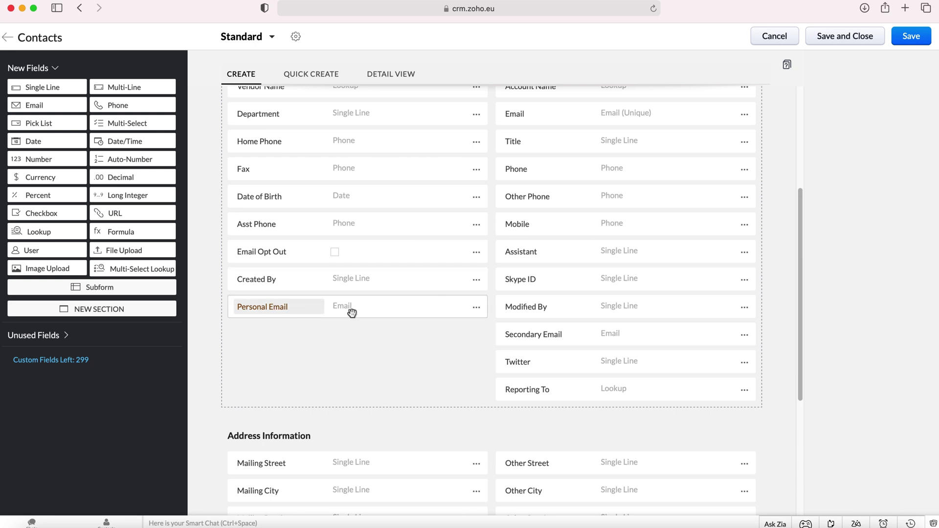
pyautogui.click(476, 309)
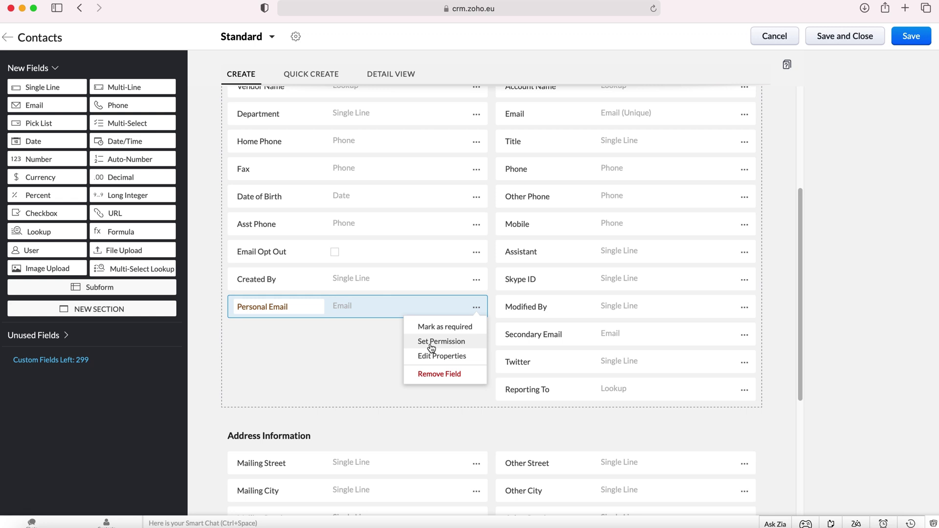
pyautogui.click(431, 345)
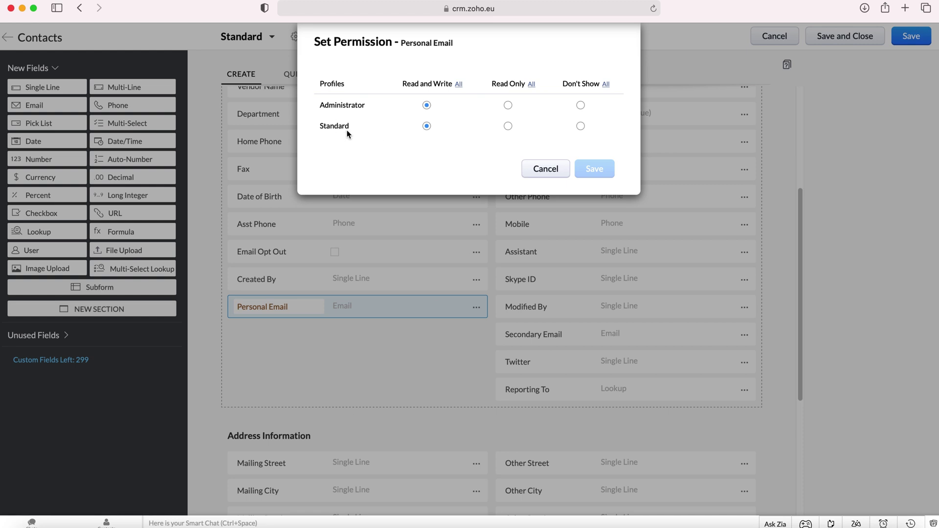
pyautogui.click(581, 128)
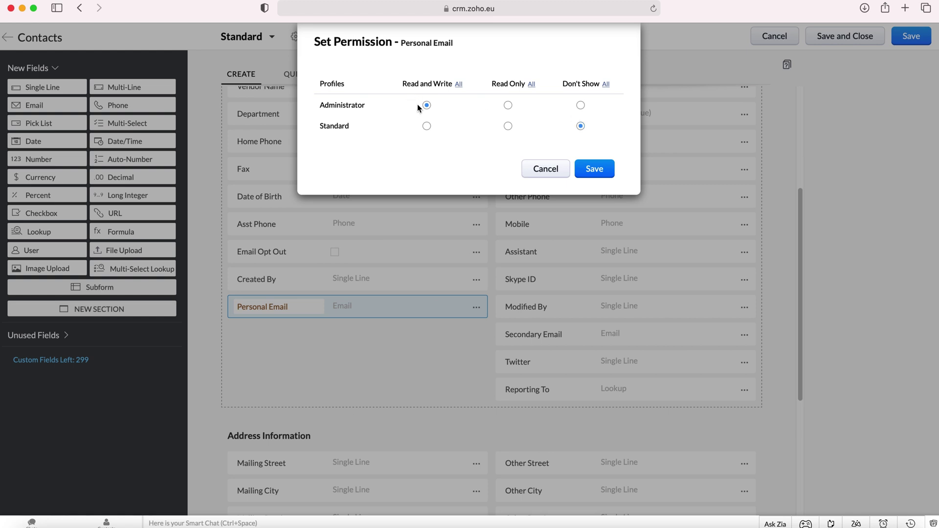
pyautogui.click(507, 105)
pyautogui.click(580, 105)
pyautogui.click(427, 107)
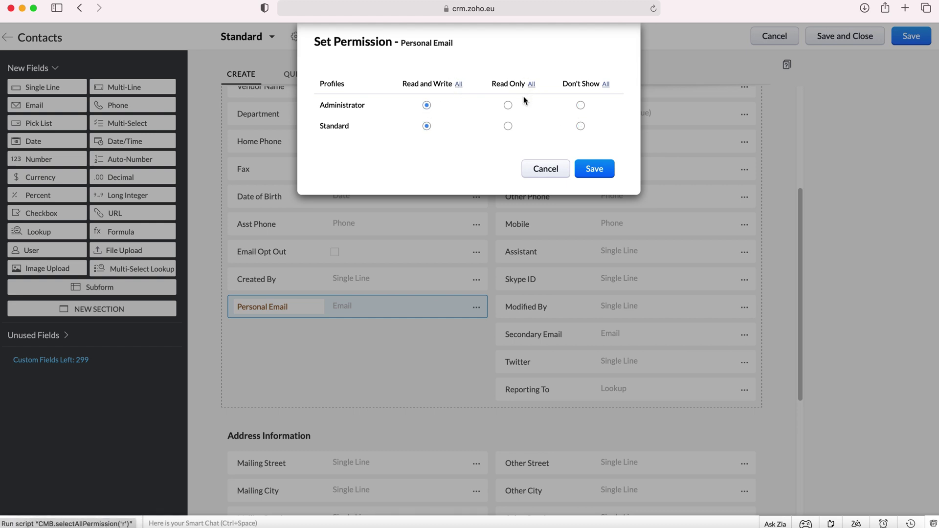
pyautogui.click(538, 168)
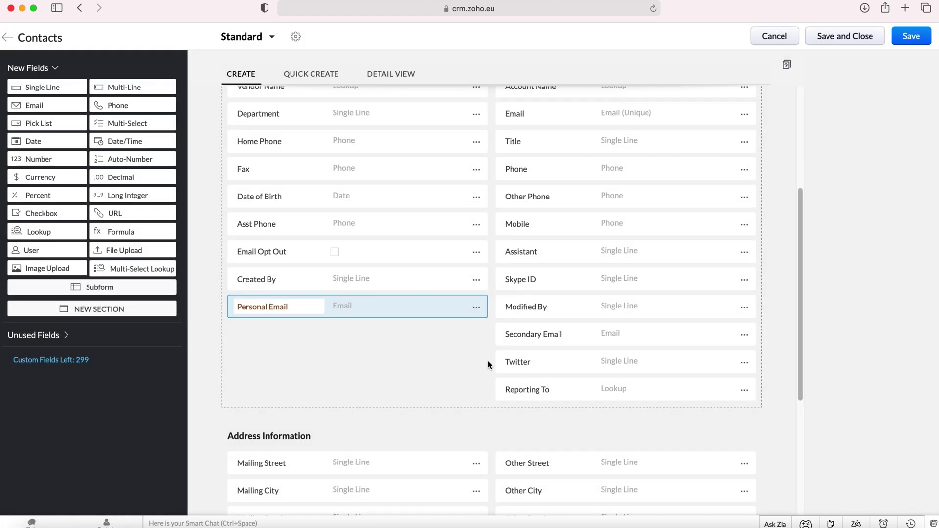
pyautogui.click(476, 307)
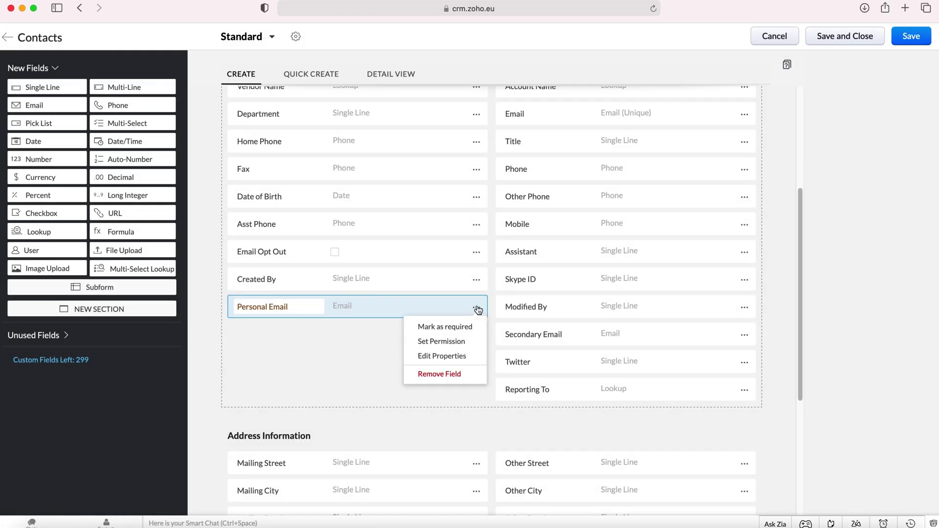
# Step: In Personal Email's properties, try the mandatory, duplicate and encryption options, leaving it optional and unencrypted
pyautogui.click(461, 365)
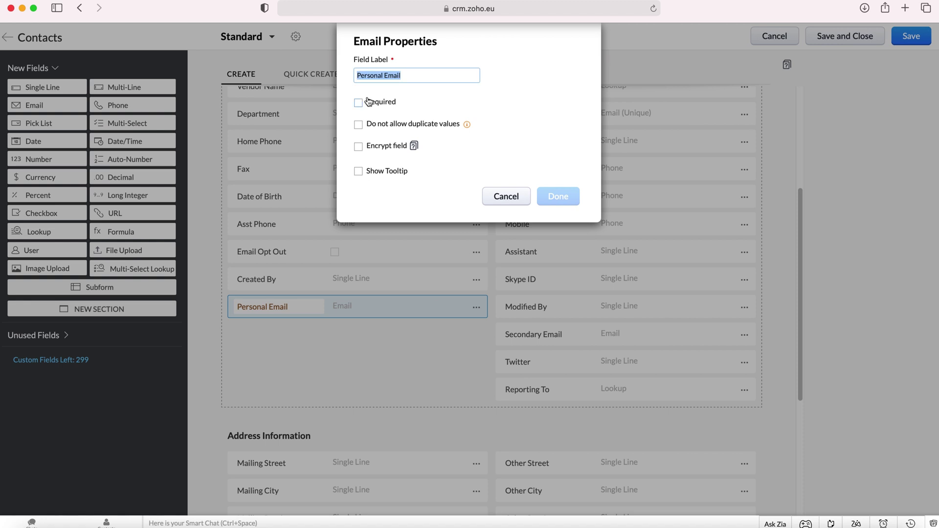
pyautogui.click(419, 72)
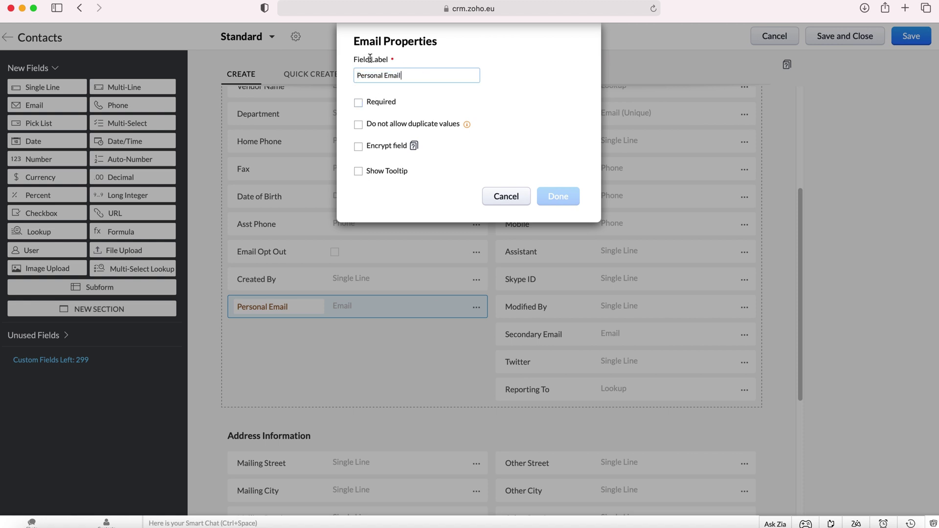
pyautogui.click(372, 105)
pyautogui.click(372, 104)
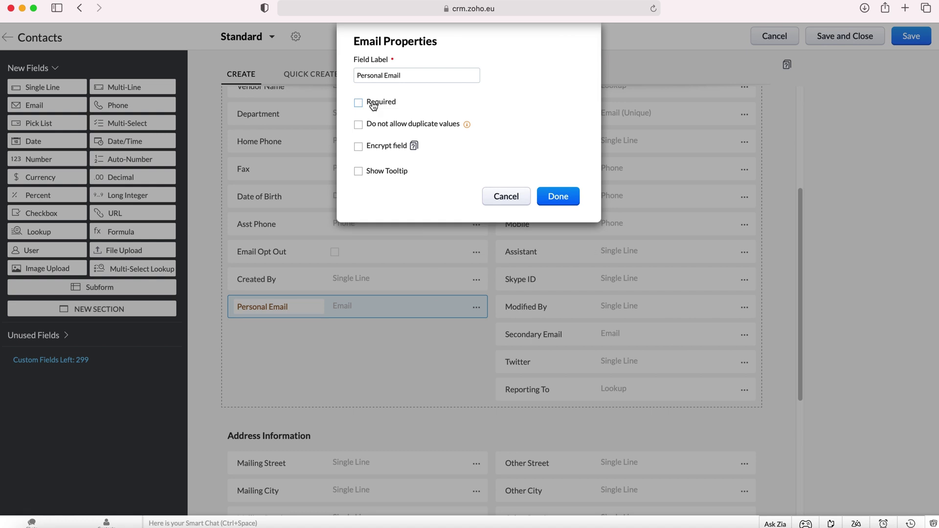
pyautogui.click(409, 125)
pyautogui.click(398, 149)
# Step: Enable a static-text tooltip reading 'Put Contact Personal Email' and confirm the properties
pyautogui.click(386, 171)
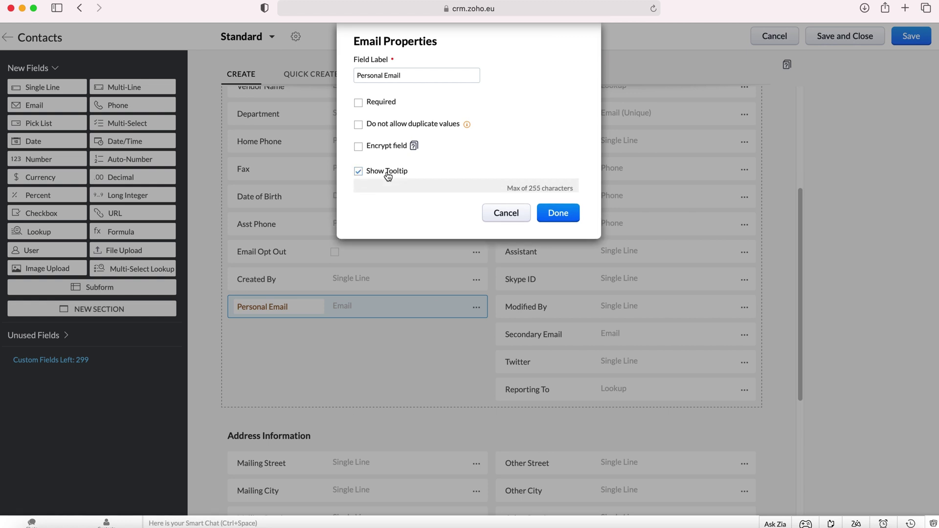
pyautogui.click(421, 218)
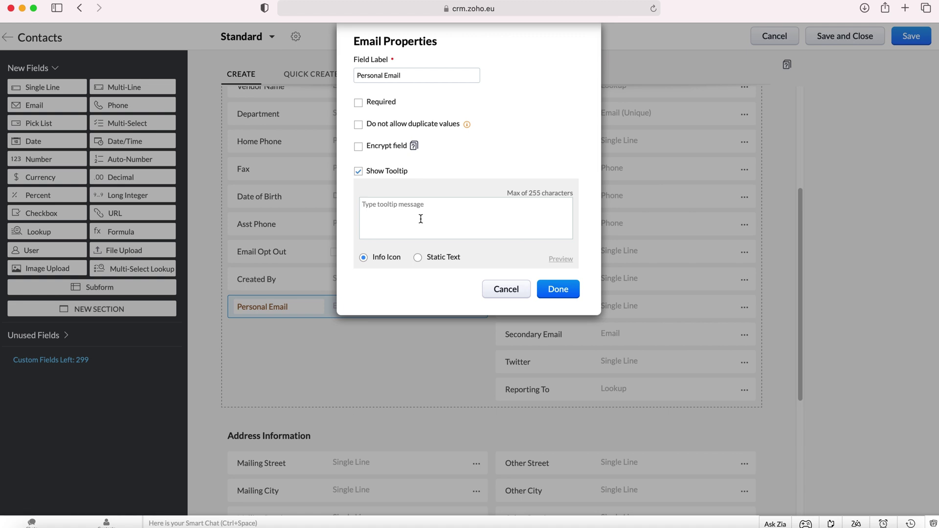
pyautogui.write('Put Contact Personal Email')
pyautogui.click(435, 258)
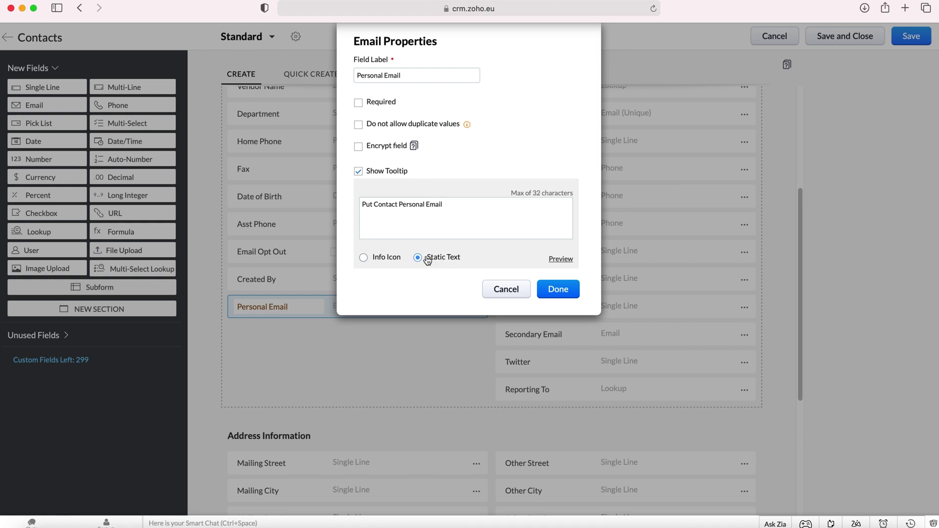
pyautogui.click(560, 289)
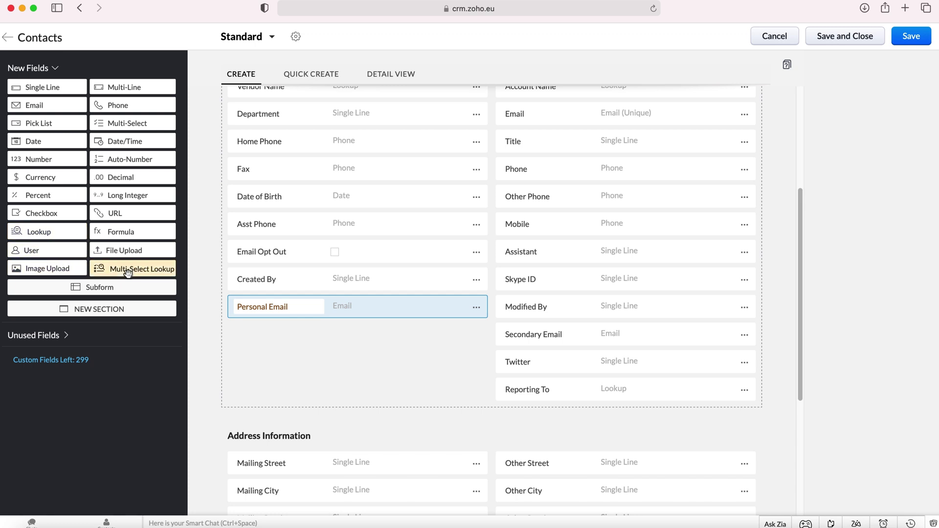
# Step: Switch the layout editor to Detail View to see the business card, details and related lists
pyautogui.moveTo(128, 273)
pyautogui.mouseDown()
pyautogui.moveTo(139, 273)
pyautogui.moveTo(126, 268)
pyautogui.mouseUp()
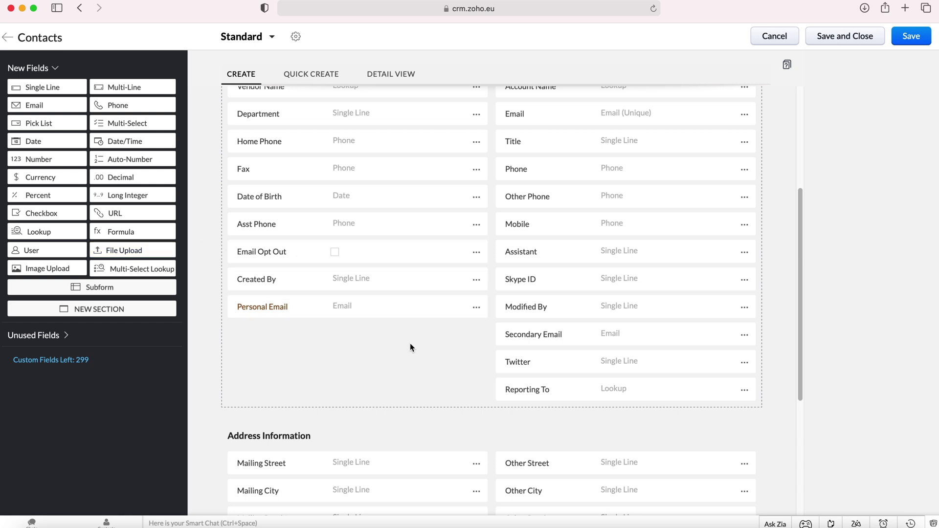
pyautogui.click(393, 77)
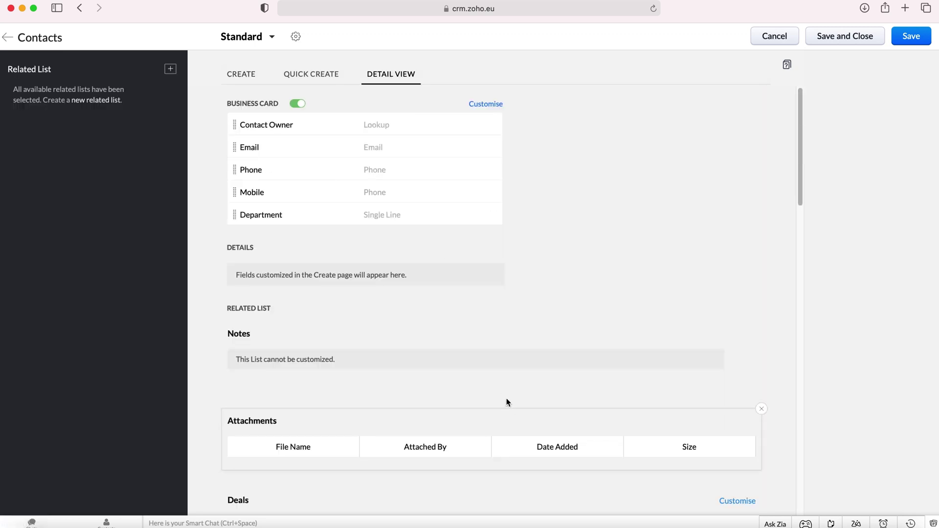
# Step: Back on the Create tab, save the Standard layout and return to the Contacts layouts list
pyautogui.scroll(-5, 506, 399)
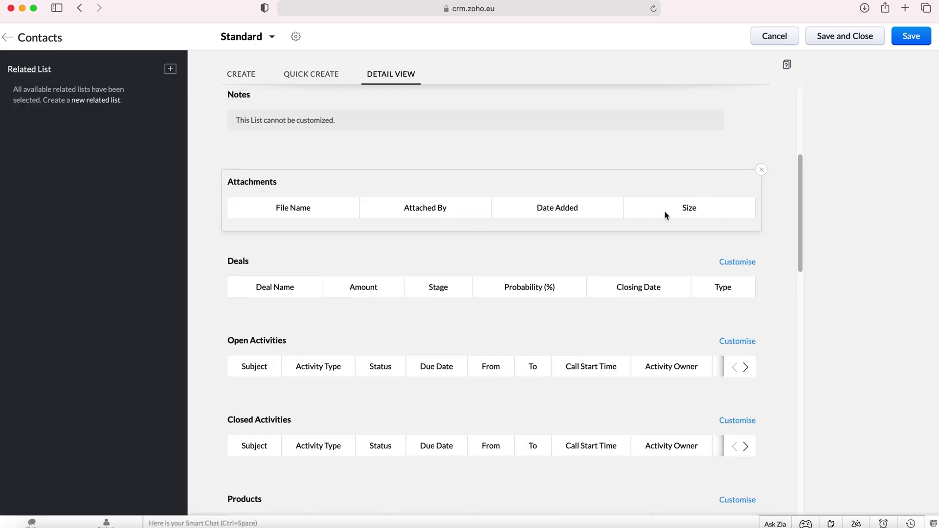
pyautogui.scroll(5, 645, 222)
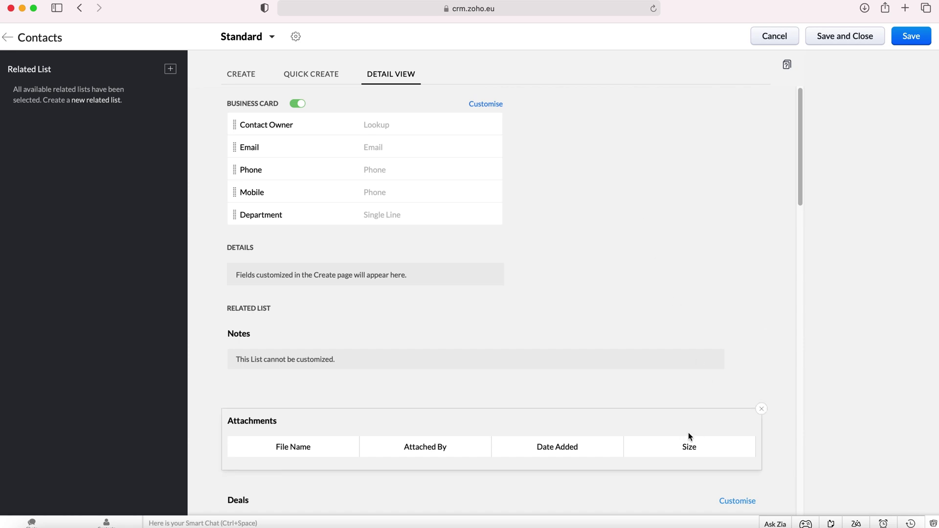
pyautogui.click(242, 76)
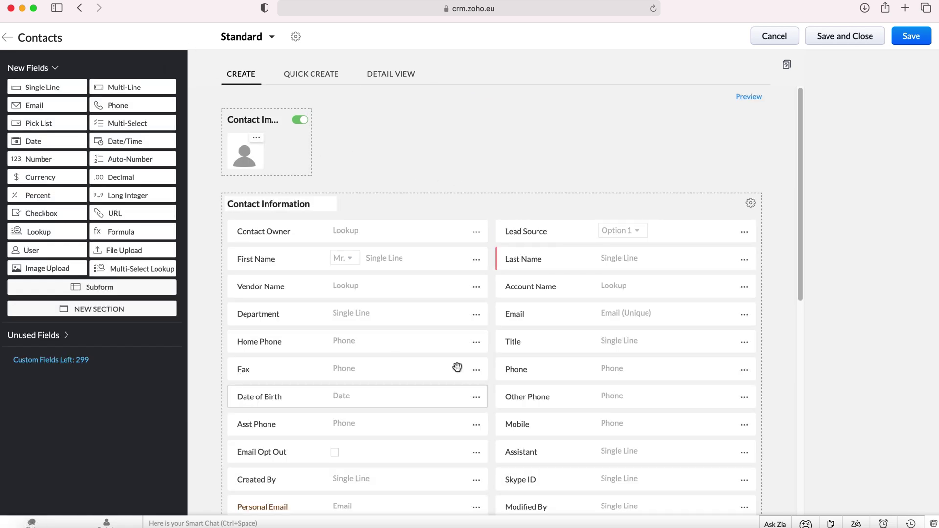
pyautogui.scroll(-3, 457, 367)
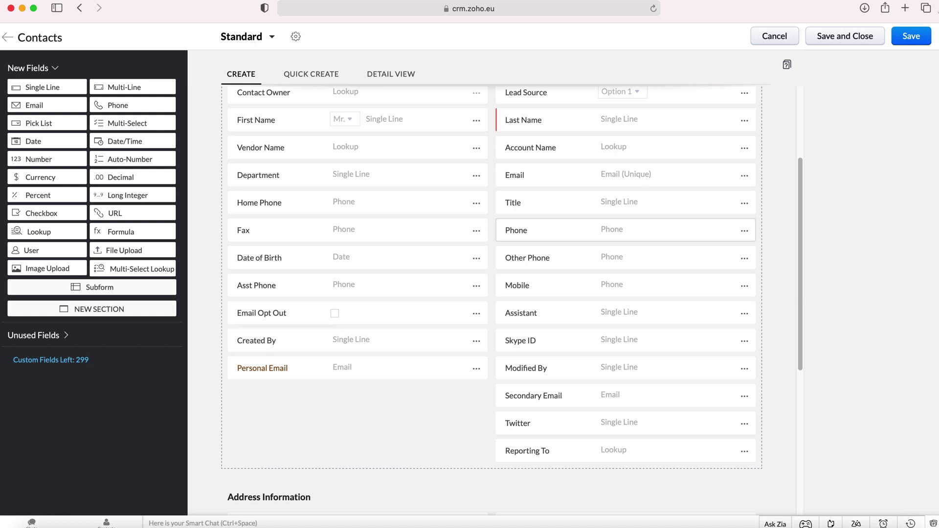
pyautogui.click(907, 42)
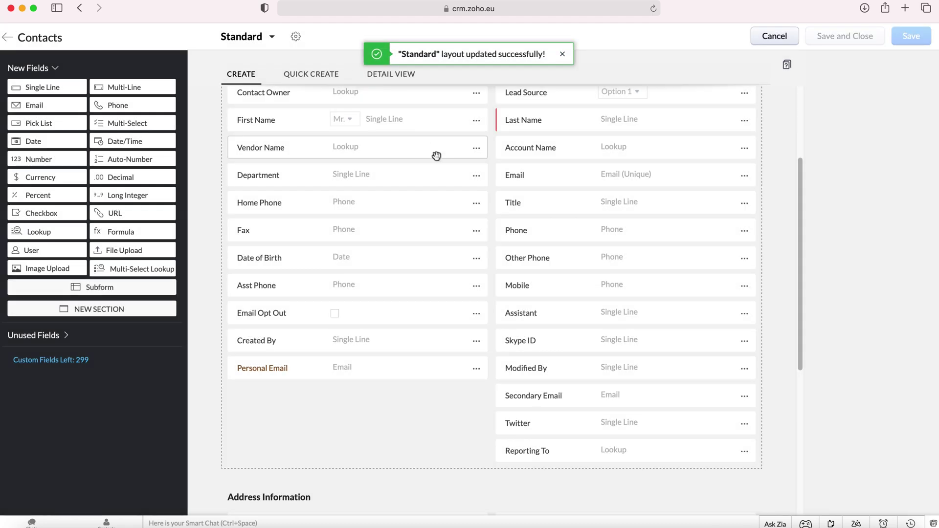
pyautogui.click(7, 39)
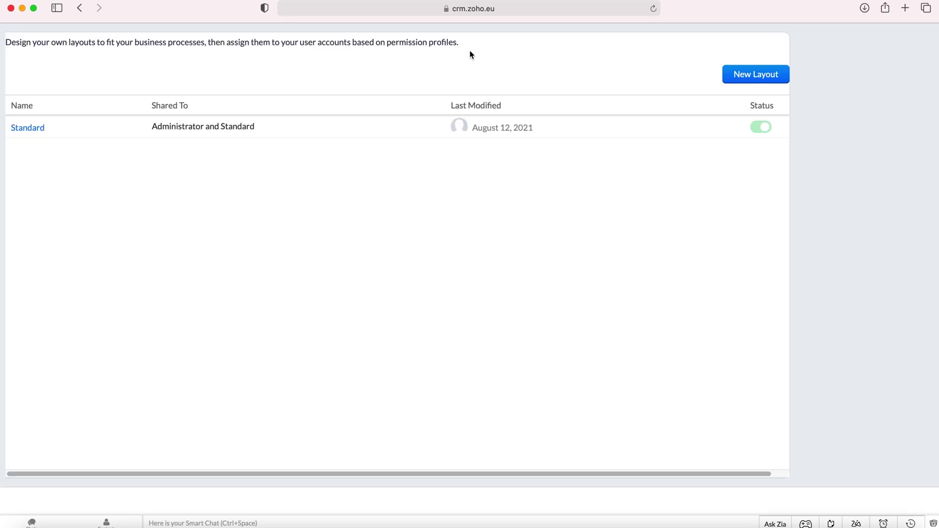
# Step: Start a new contact and check that Personal Email shows the 'Put Contact Personal Email' hint
pyautogui.click(142, 41)
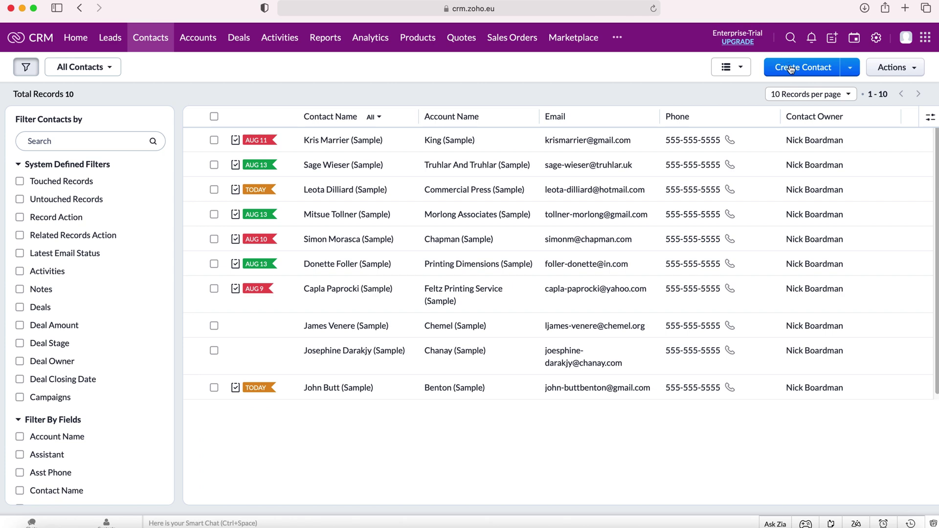
pyautogui.click(789, 67)
pyautogui.scroll(-3, 406, 230)
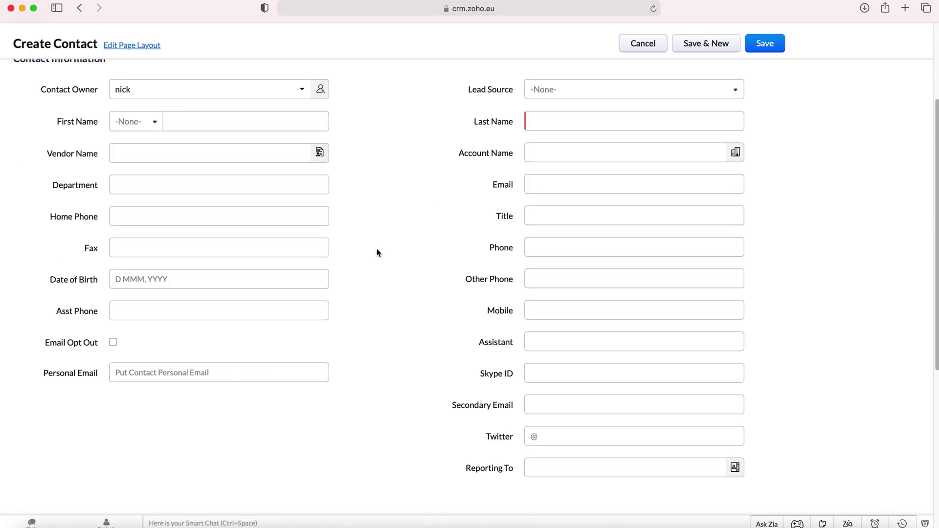
pyautogui.click(210, 374)
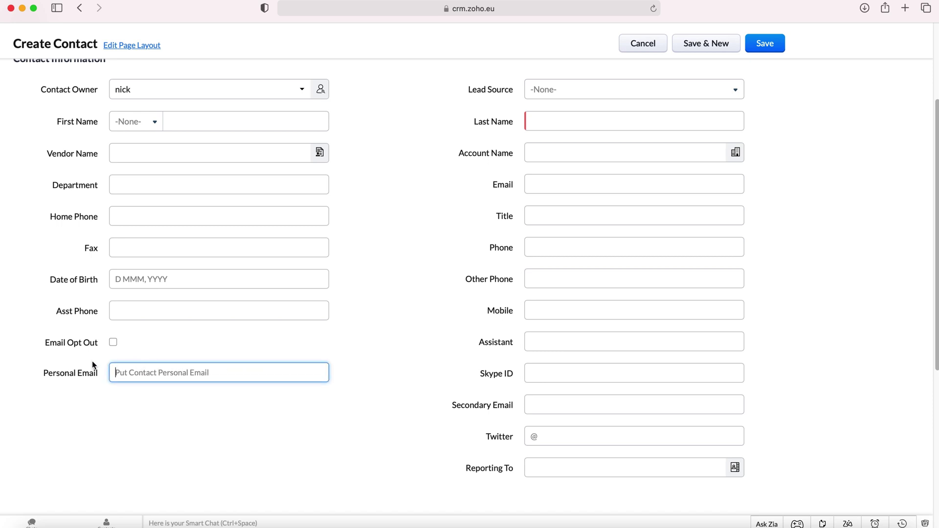
pyautogui.scroll(3, 203, 278)
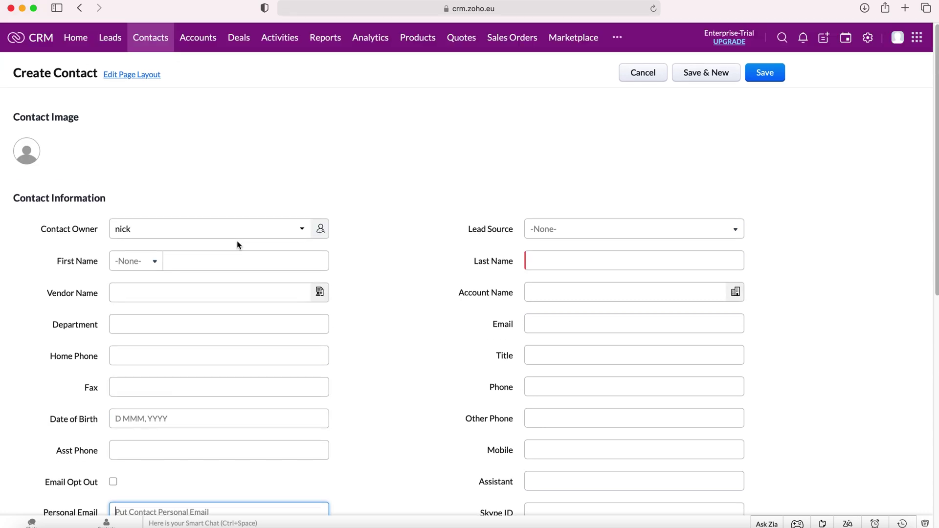